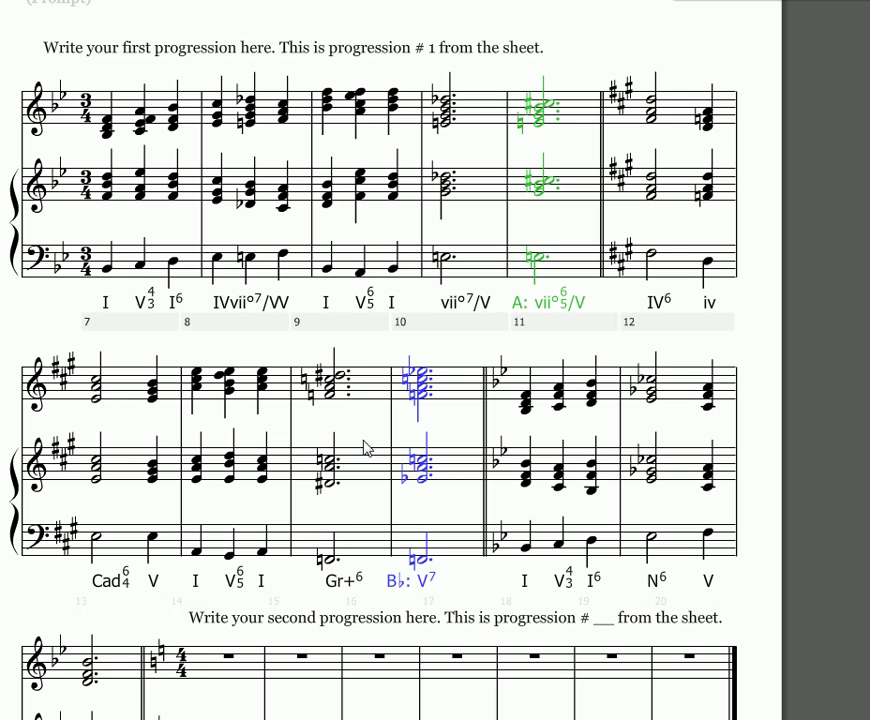
Lower the crowded vii°7/V label in measure 2 and reduce the note size in the document layout.
click(254, 307)
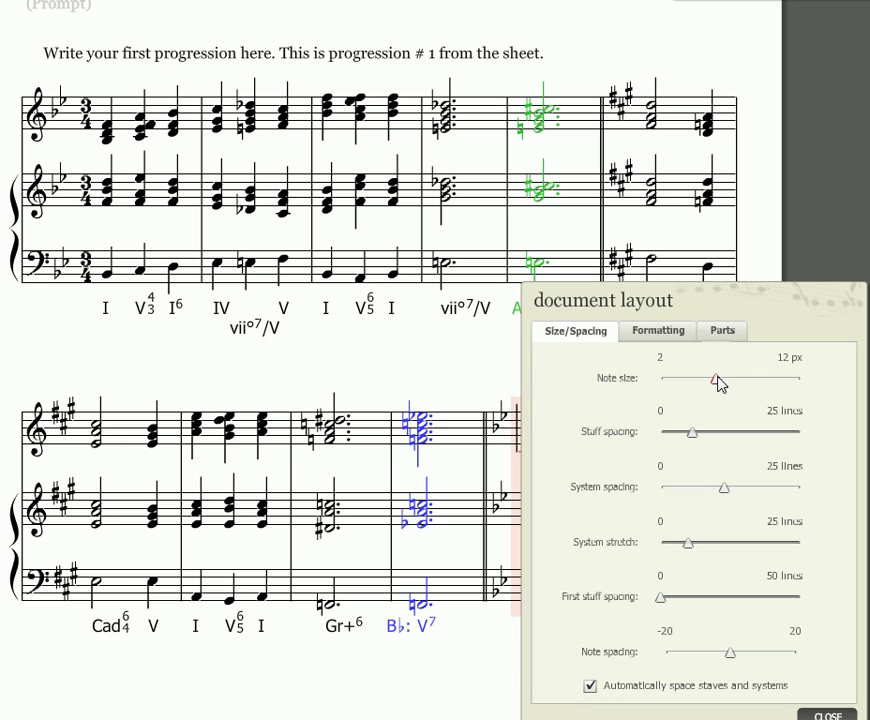
mouse_move(717, 381)
drag(717, 381, 708, 388)
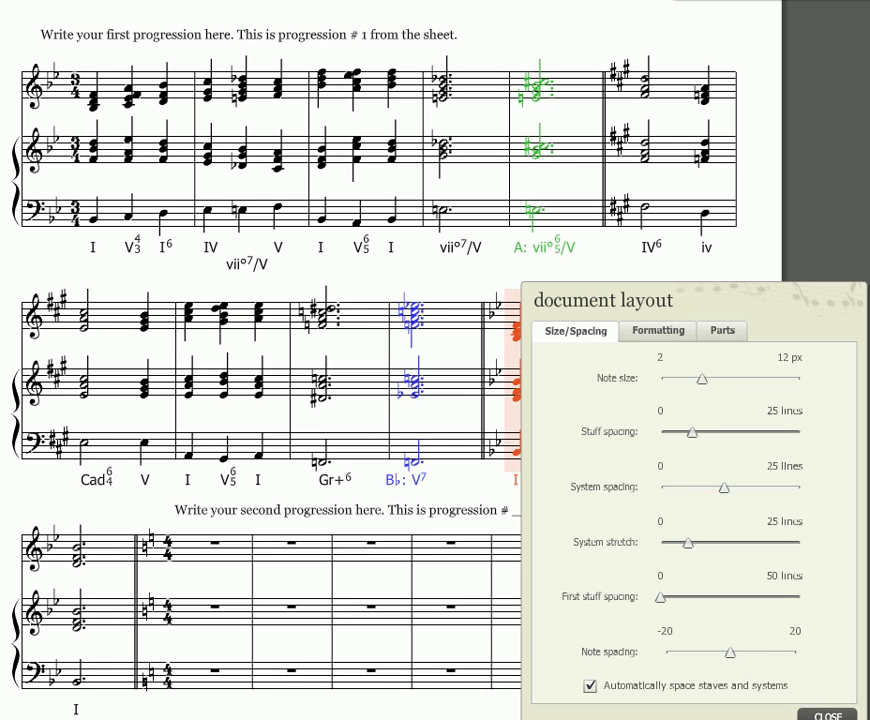
click(822, 714)
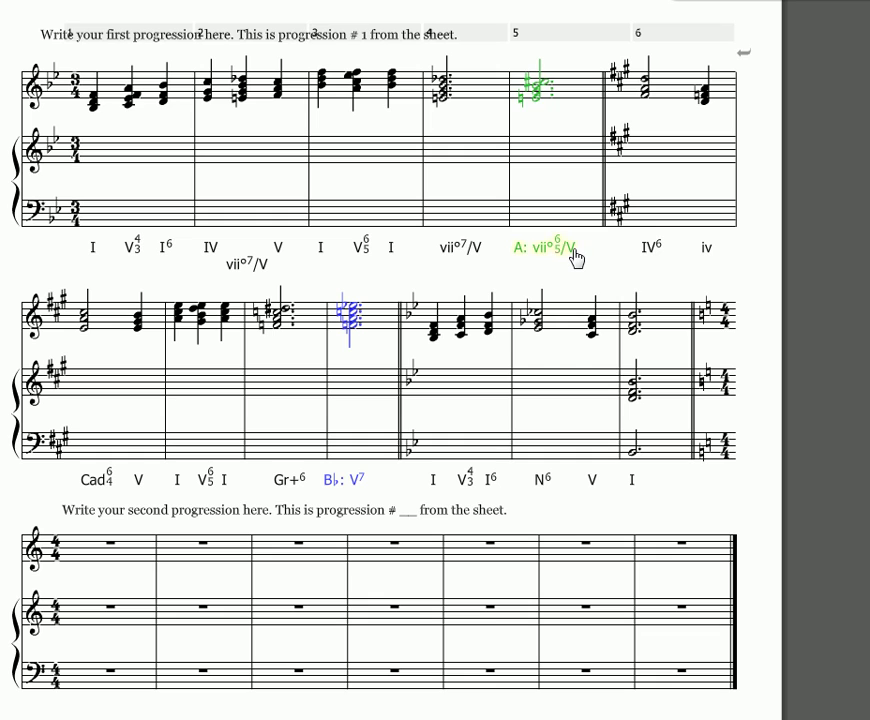
Change the Roman numeral in measure 5 from a secondary chord of V to A: vii°6/5/IV.
double_click(576, 259)
click(603, 248)
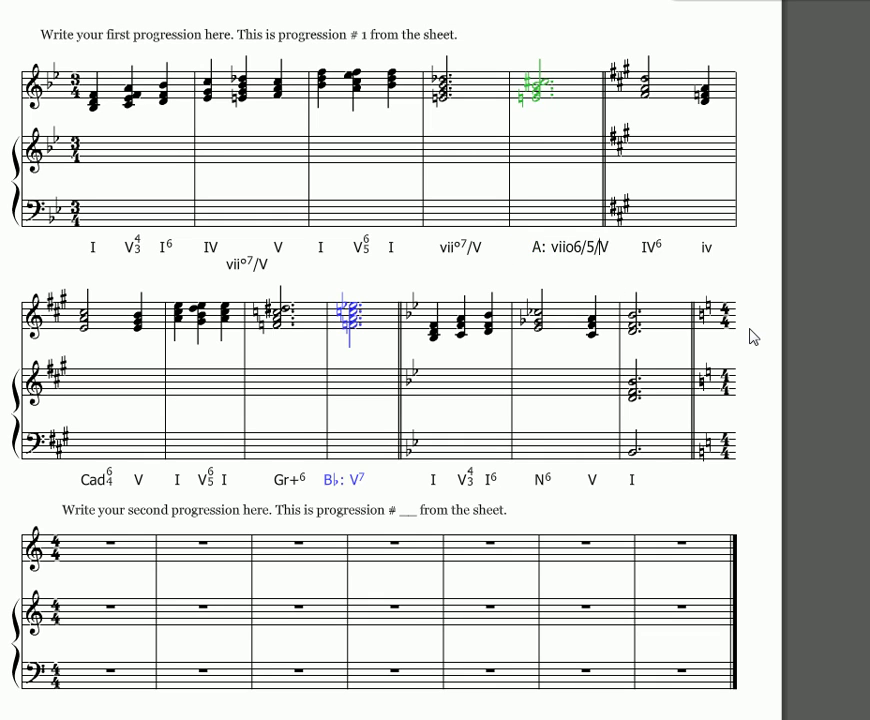
text(I)
click(750, 355)
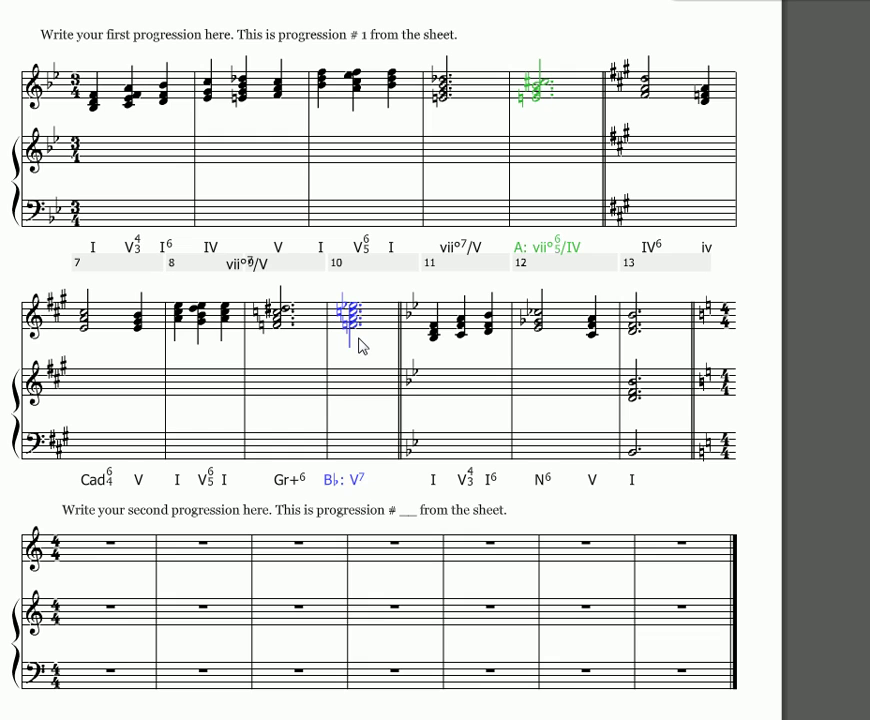
Add the missing E-flat to the V4/3 chord in measure 11 of the top staff.
click(433, 339)
click(490, 332)
click(462, 326)
click(776, 505)
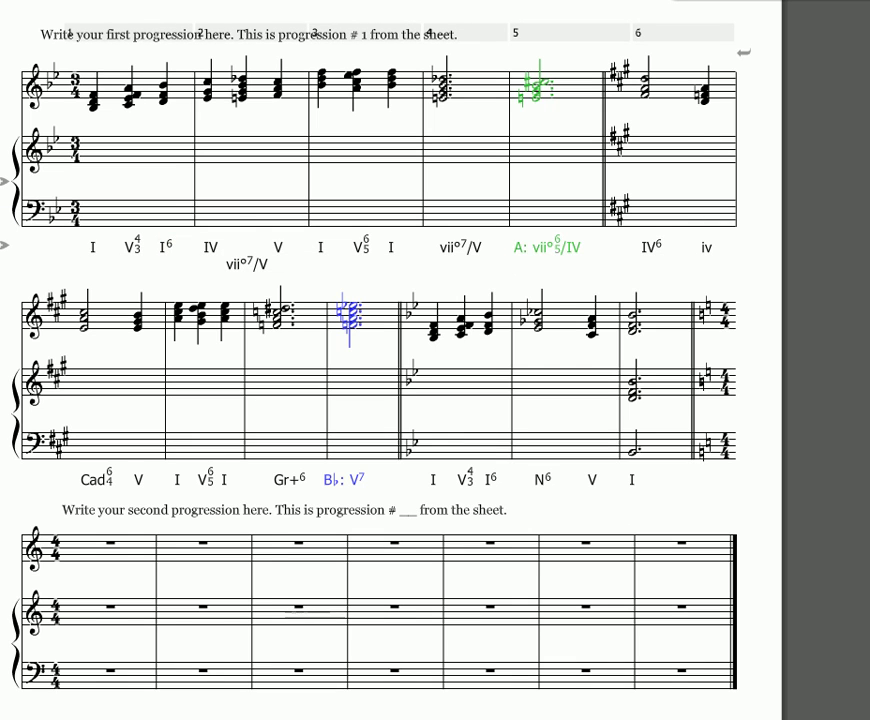
Color the entire bass staff black, including its hidden notes and Roman numerals.
click(80, 212)
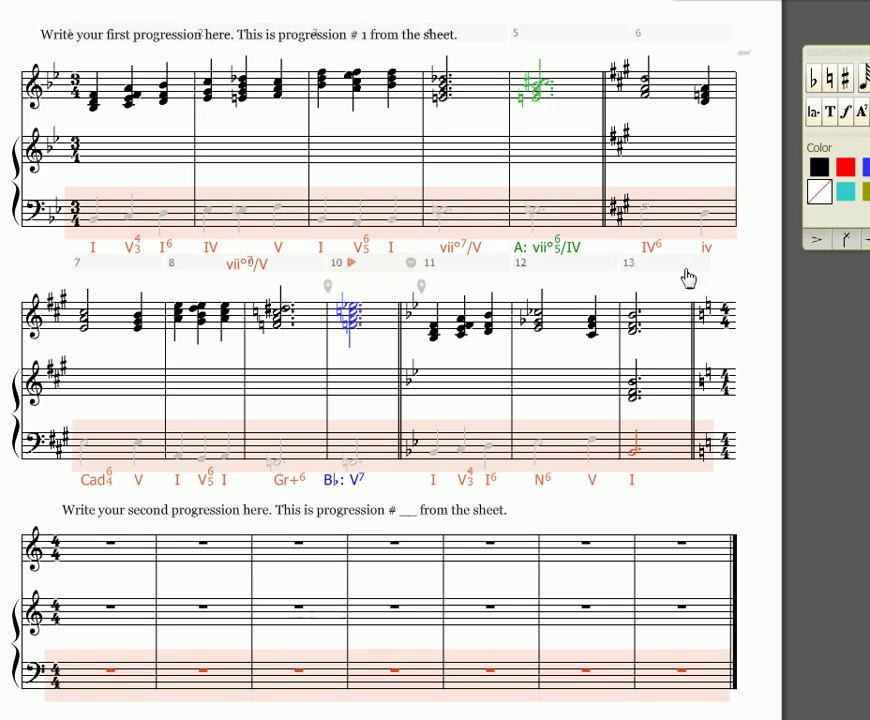
click(818, 170)
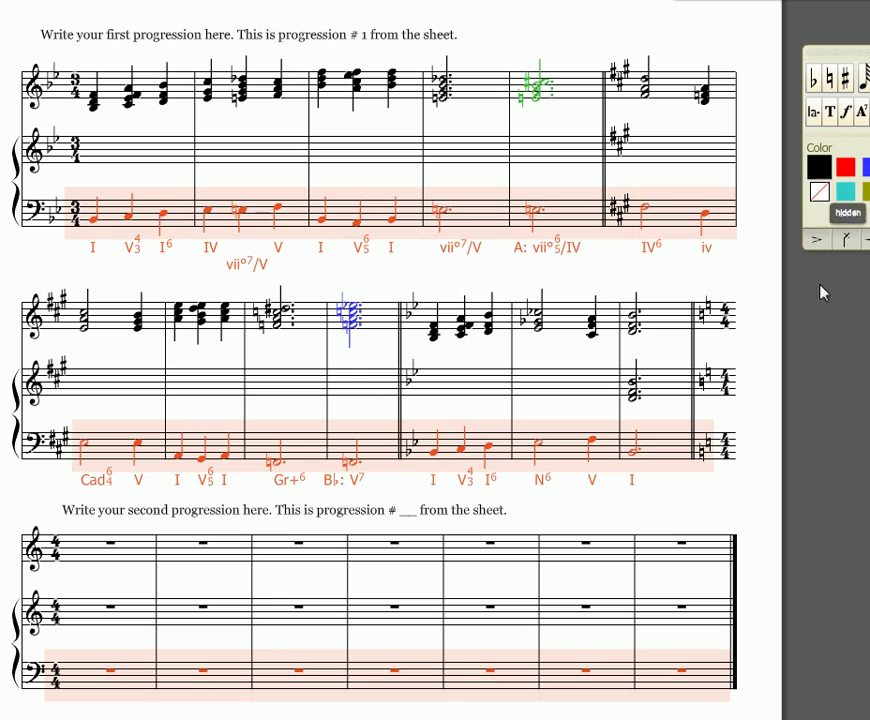
click(773, 350)
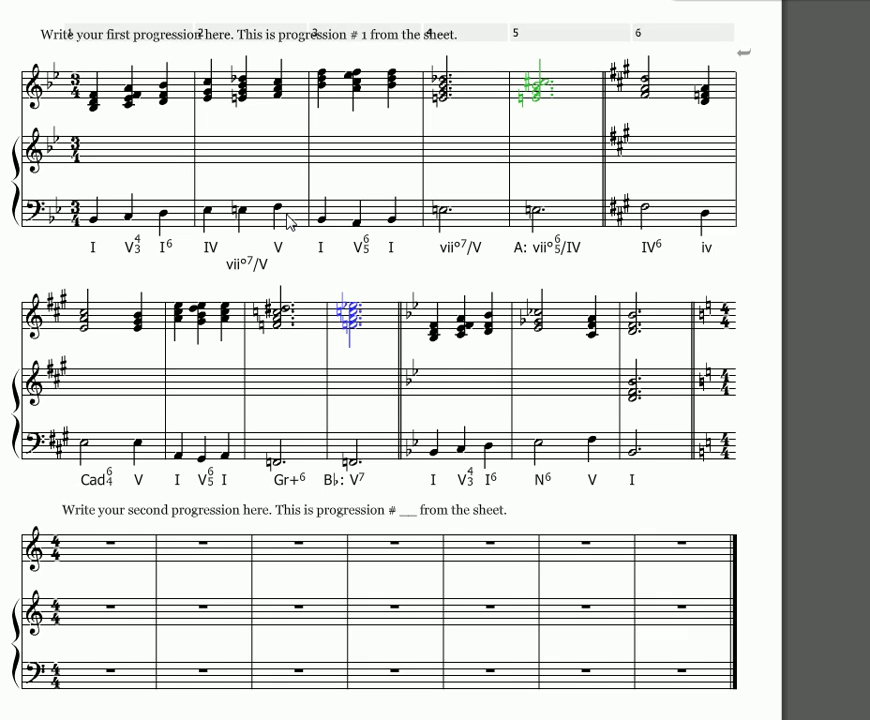
Reveal the hidden chords in measures 1 and 2 of the middle staff by coloring them black.
click(122, 161)
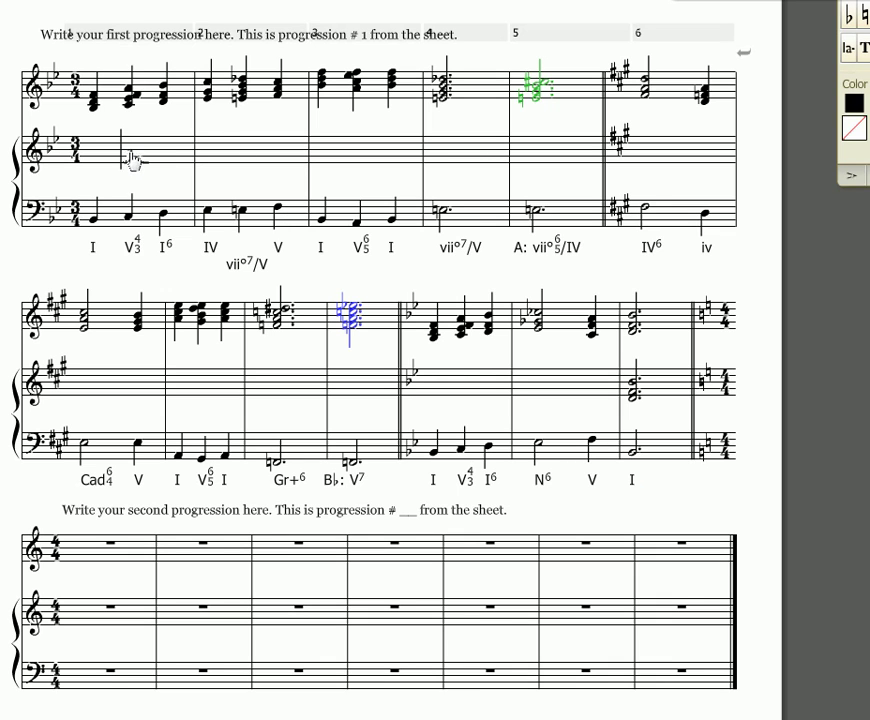
key(ctrl+v)
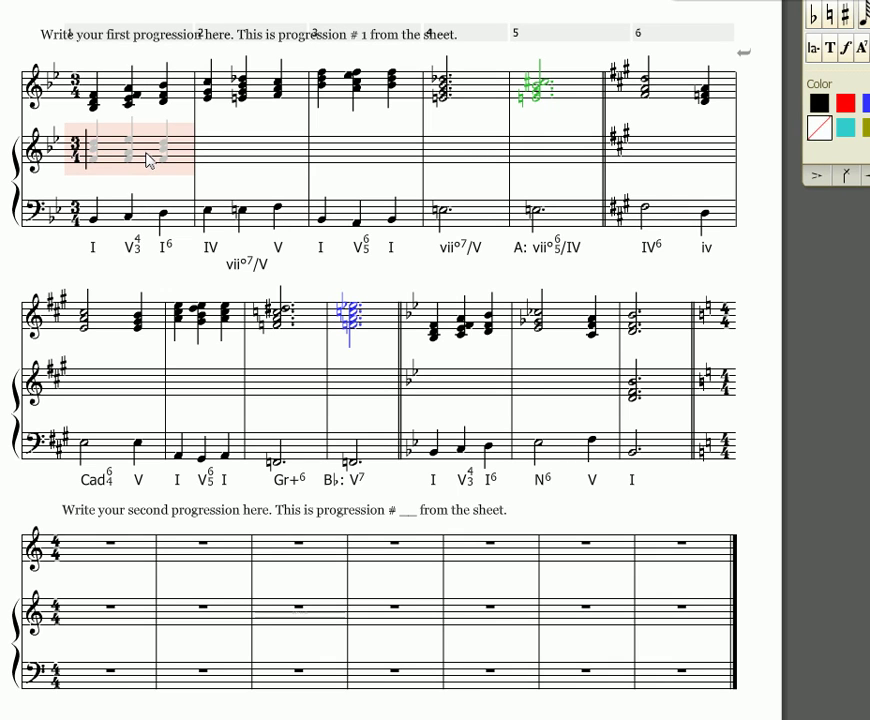
click(846, 103)
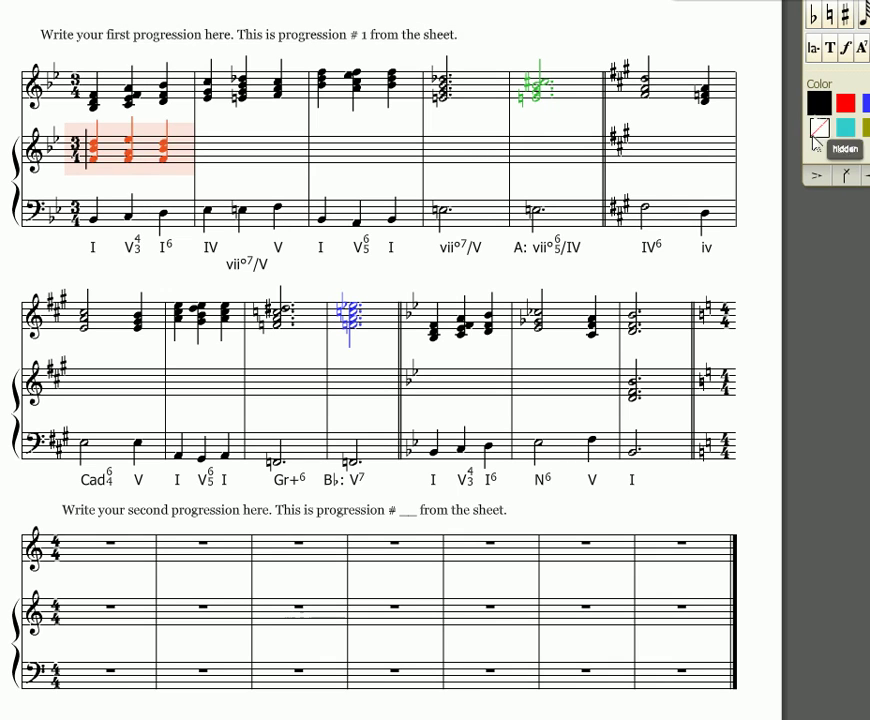
click(765, 406)
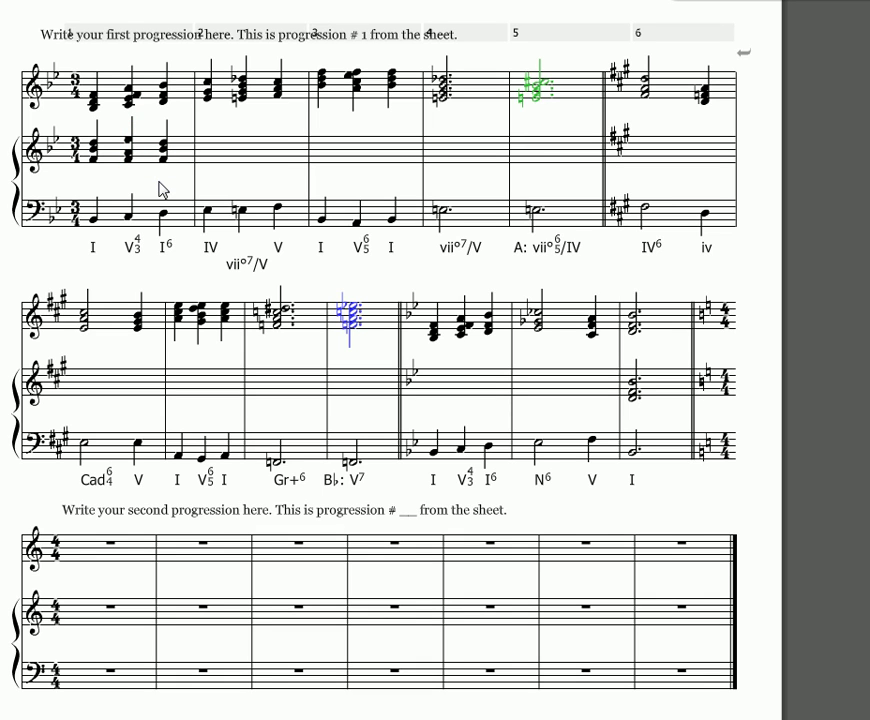
click(296, 164)
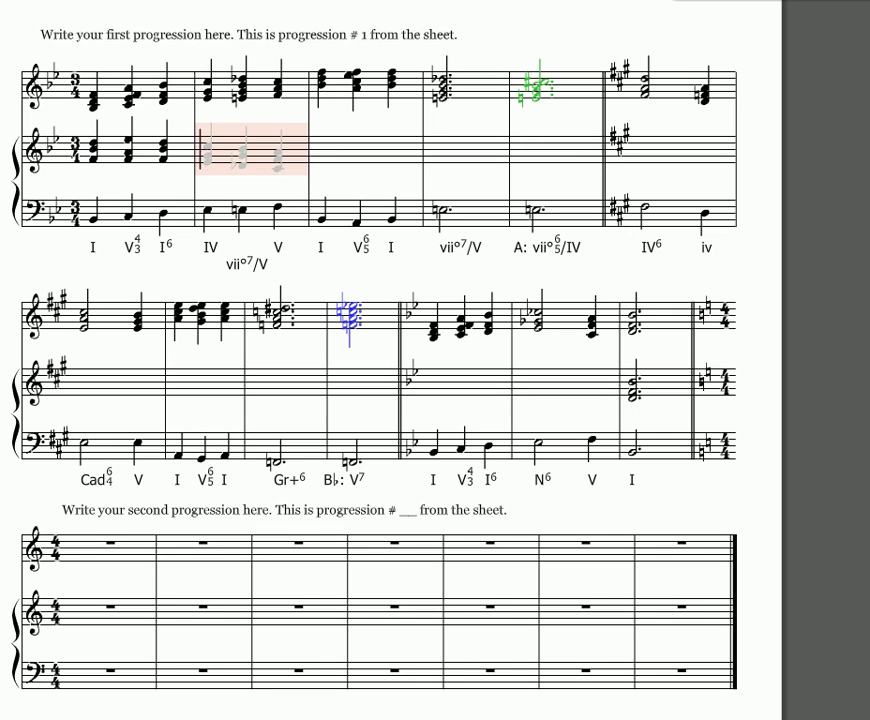
key(ctrl+v)
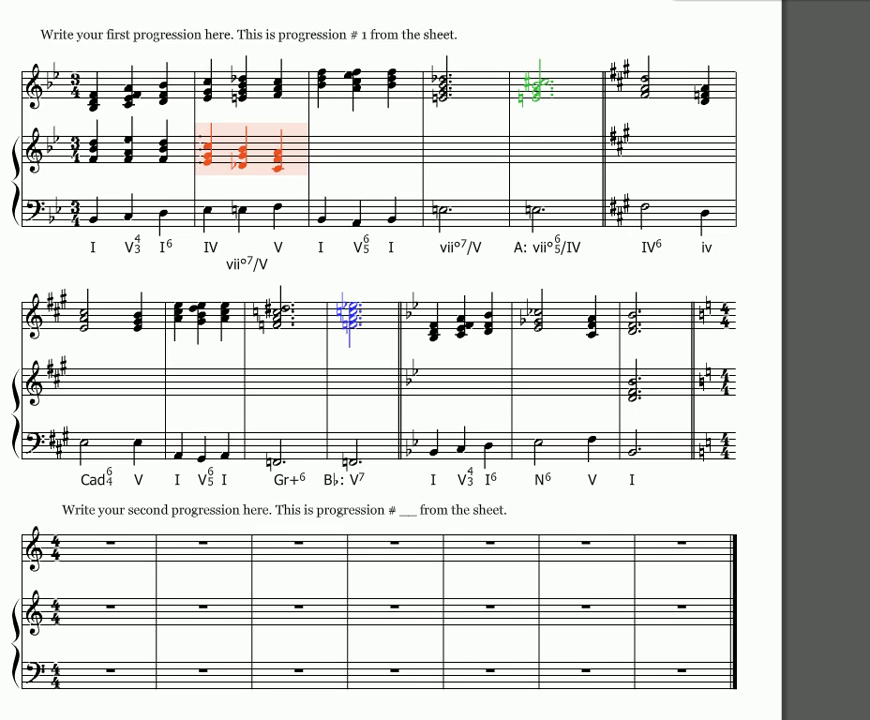
Change the first Roman numeral in measure 2 to ii6.
click(212, 248)
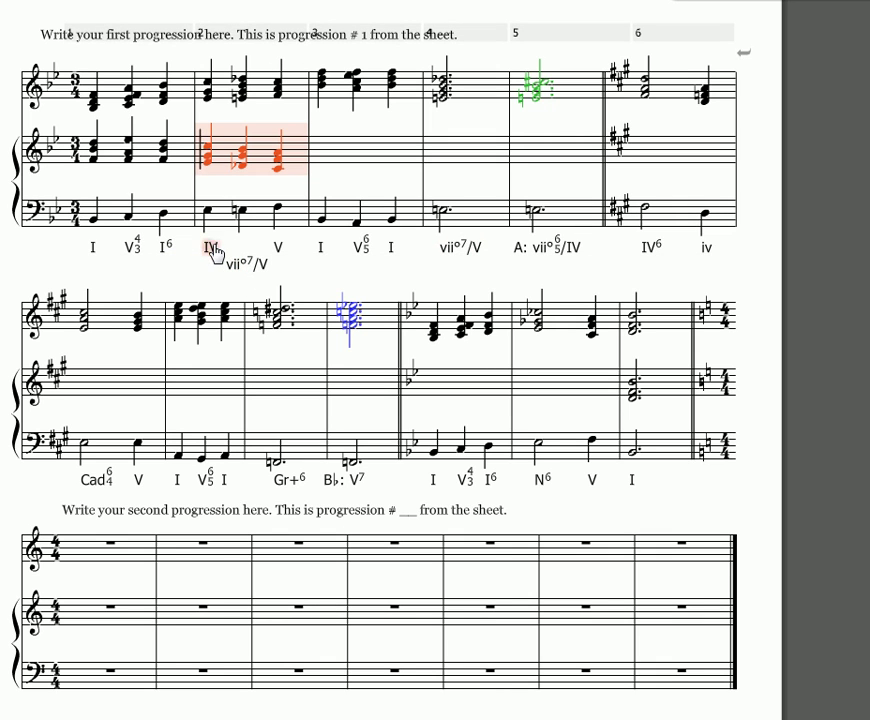
double_click(212, 249)
key(ctrl+a)
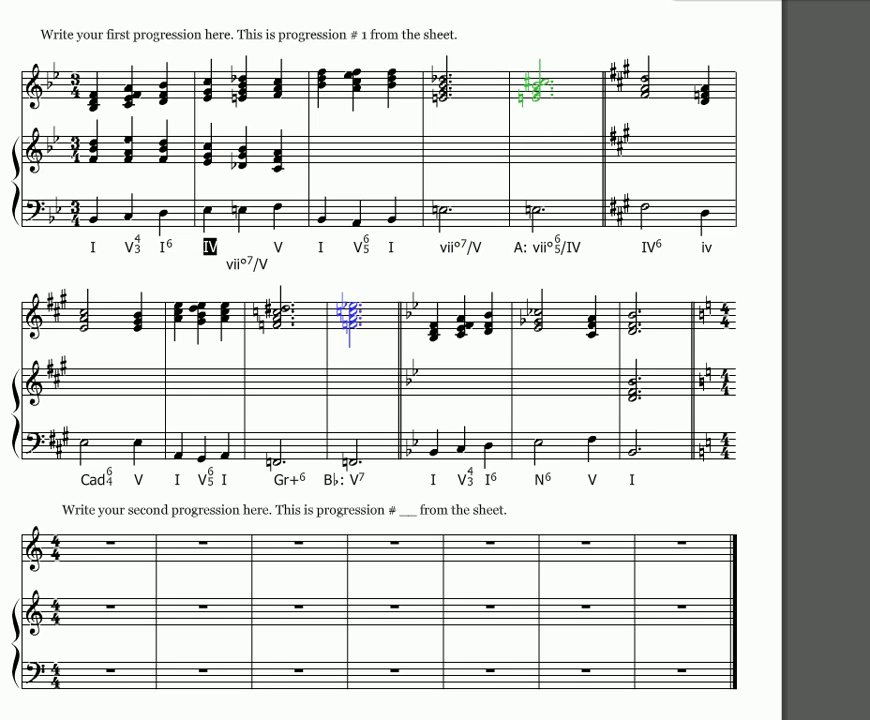
text(ii6)
key(Escape)
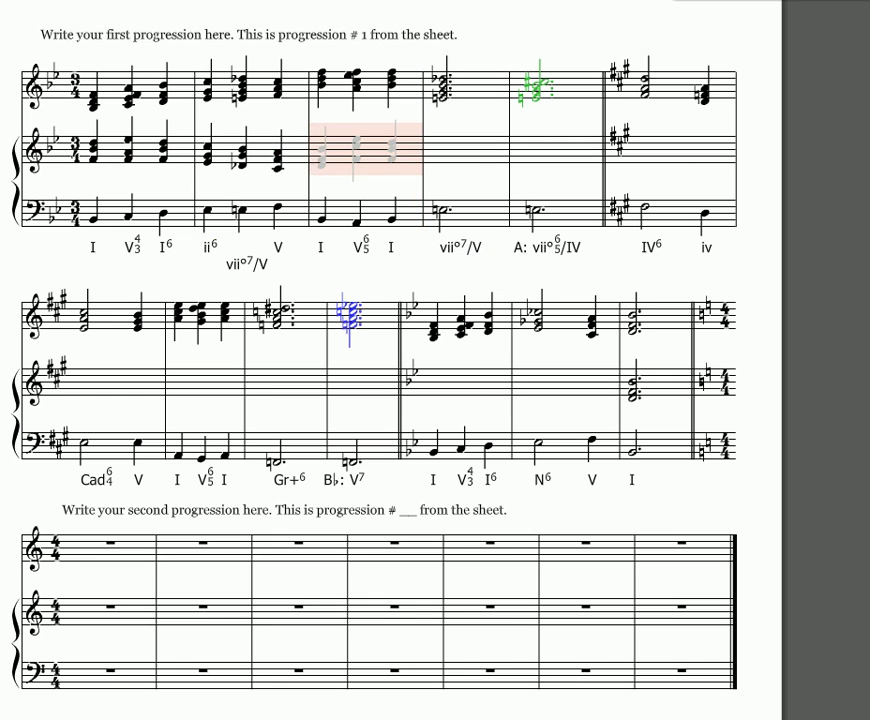
Reveal the middle staff's hidden chords in measure 3 in black and examine the V6/5 chord's top note and its bass resolution.
key(ctrl+v)
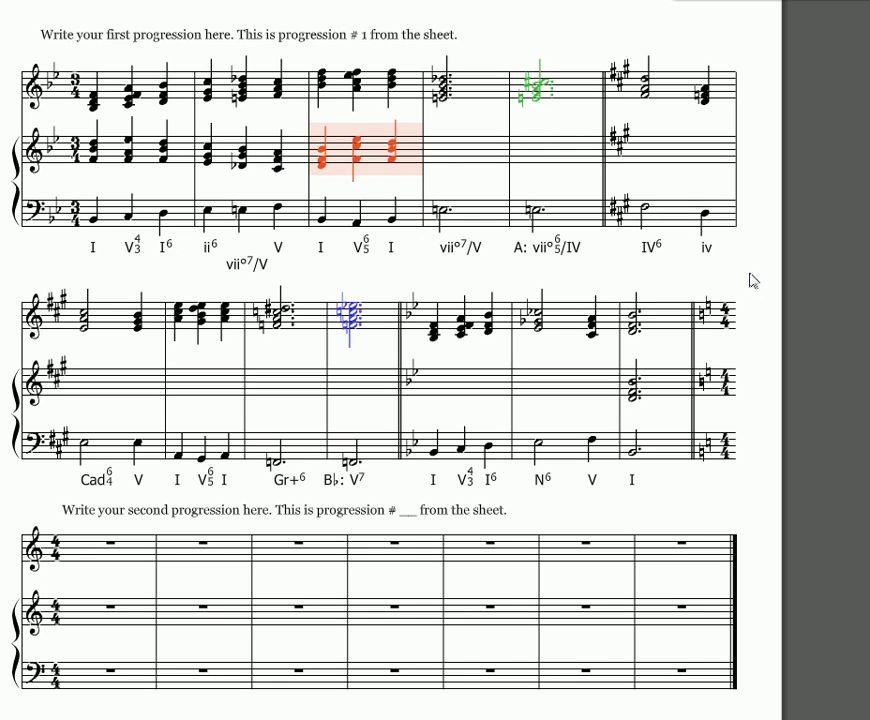
key(Escape)
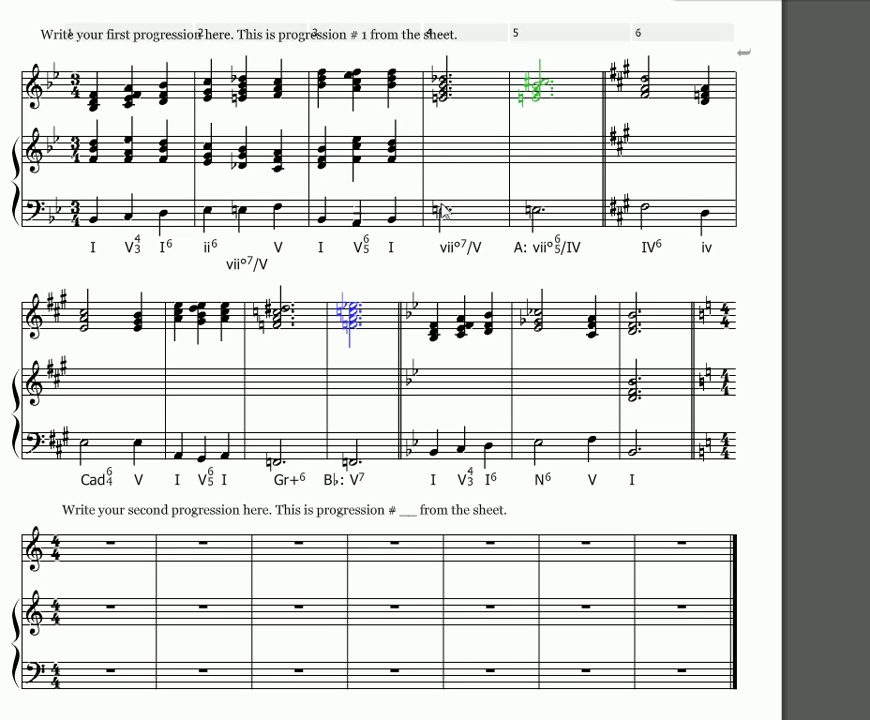
click(357, 143)
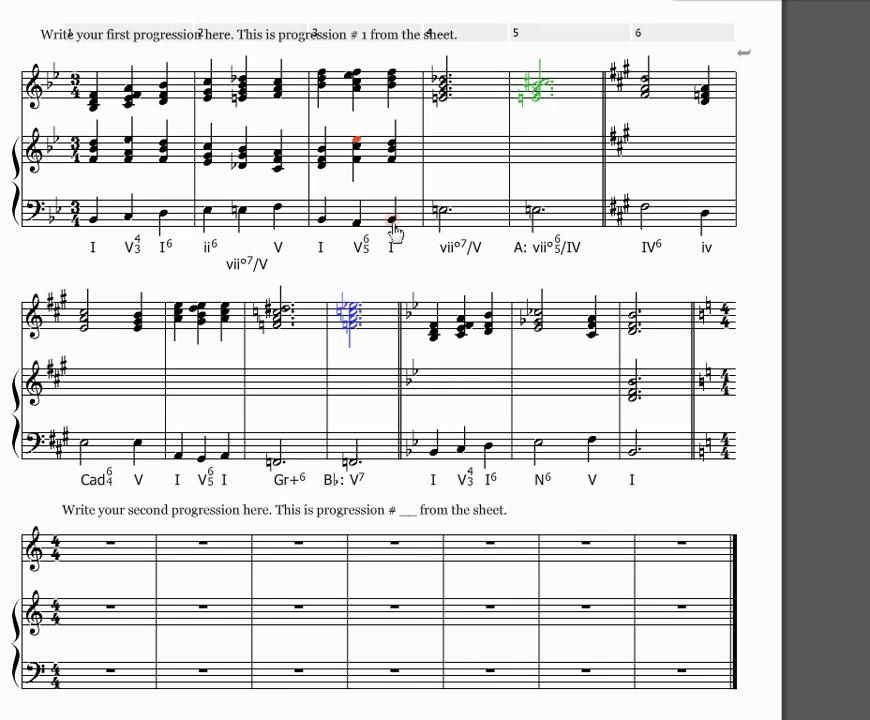
key(alt+Down)
key(alt+Down)
key(alt+Down)
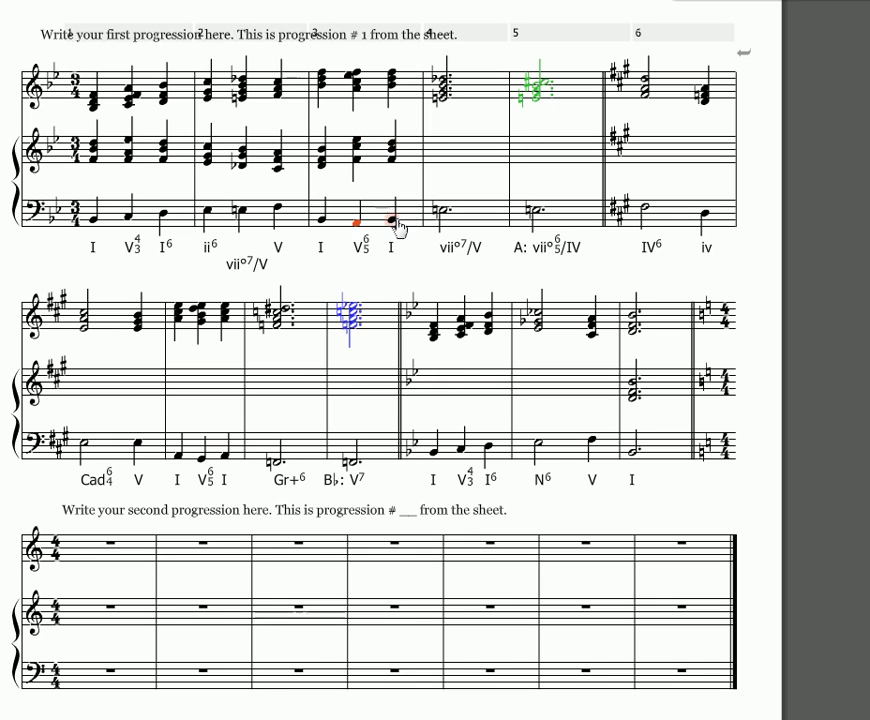
click(393, 224)
Color the middle staff's hidden chords in measures 4 through 6 black.
click(503, 163)
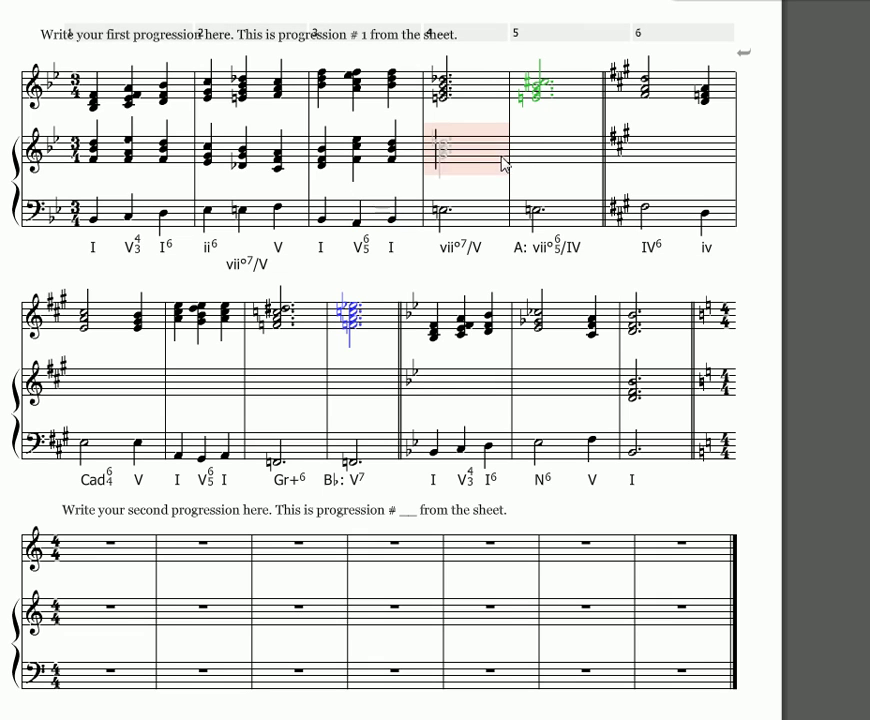
shift+click(590, 156)
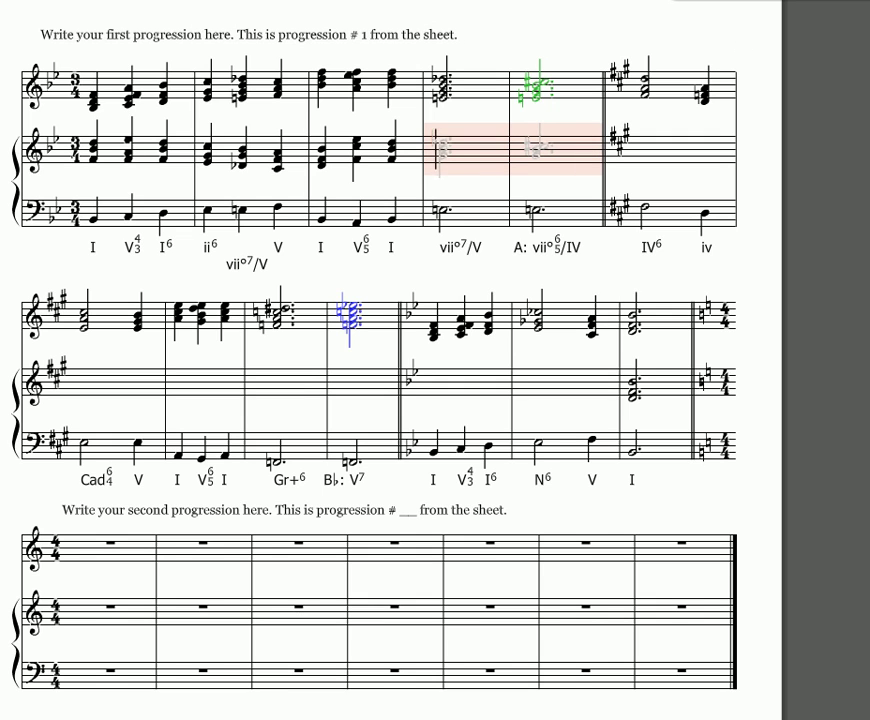
key(ctrl+v)
key(Escape)
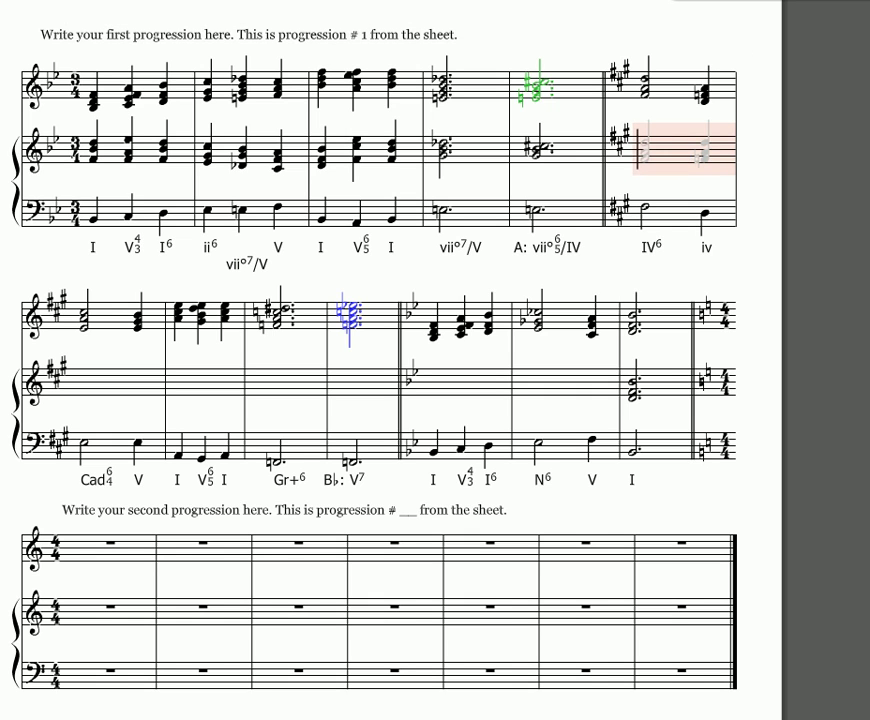
click(648, 148)
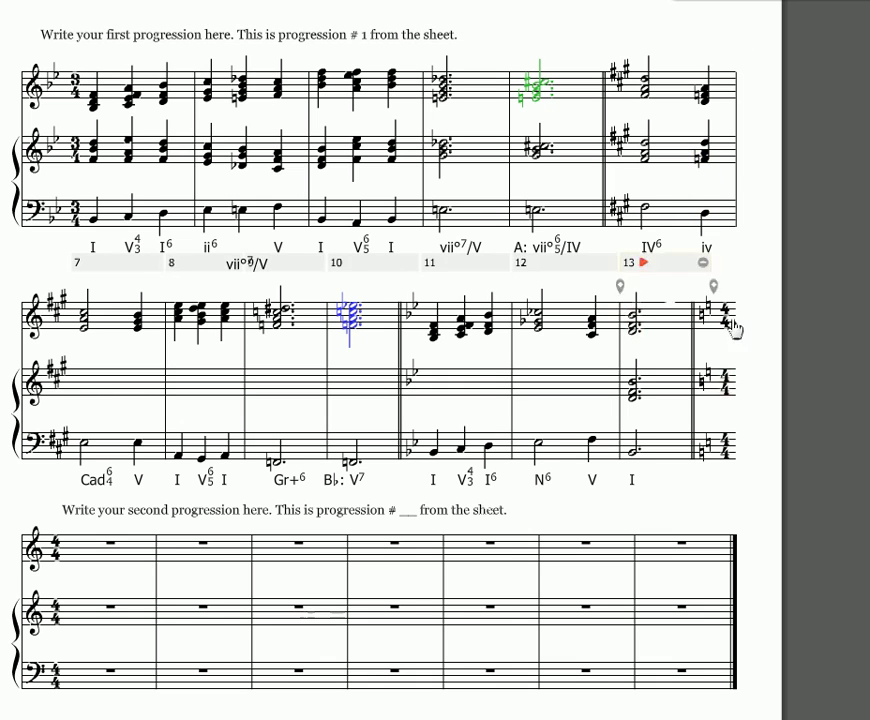
Color the middle staff's hidden chords in measures 7 and 8 black.
click(147, 393)
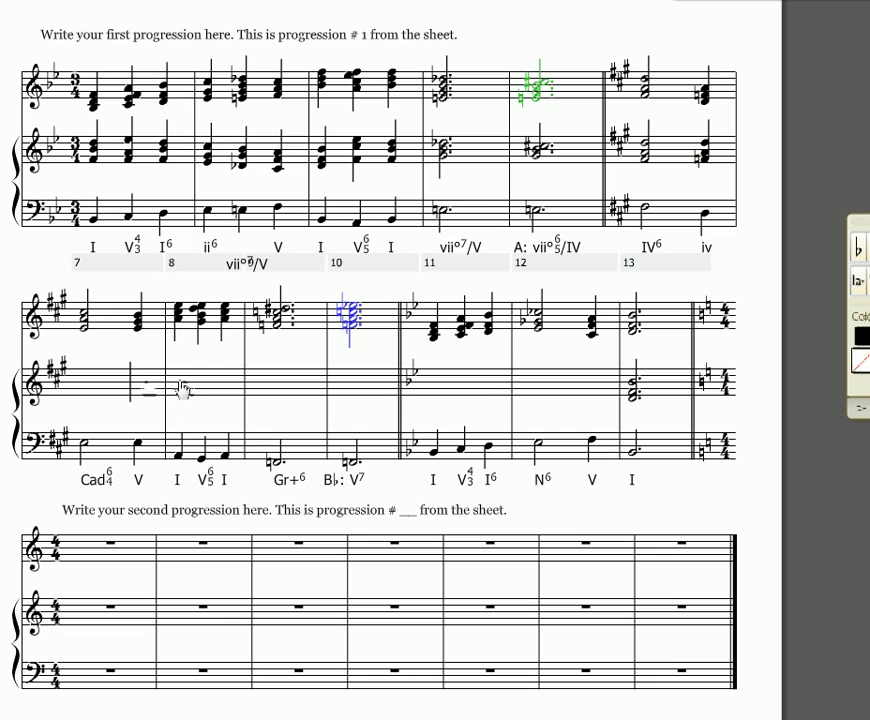
shift+click(234, 398)
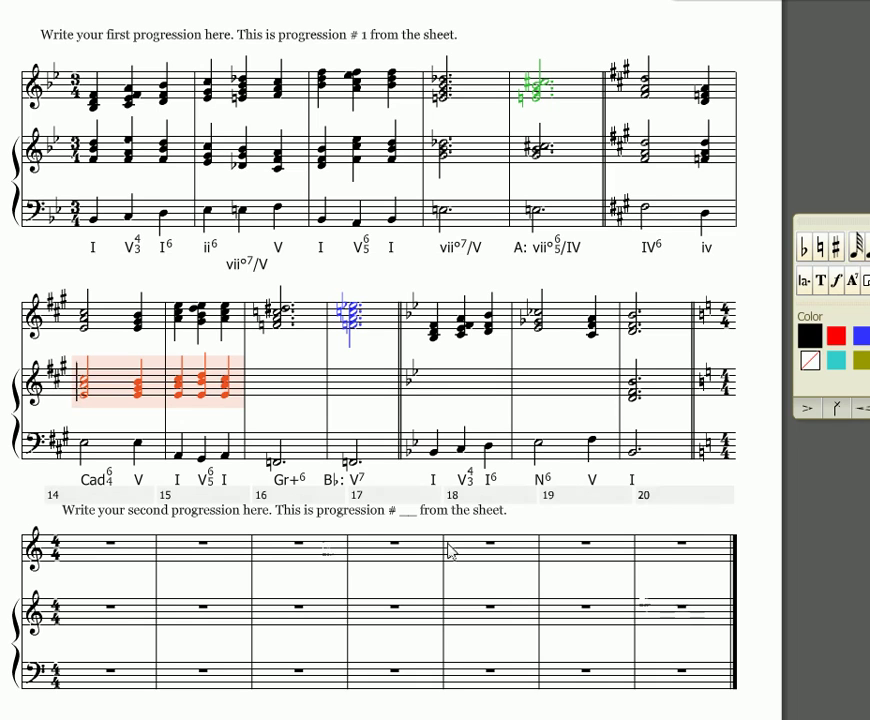
click(19, 493)
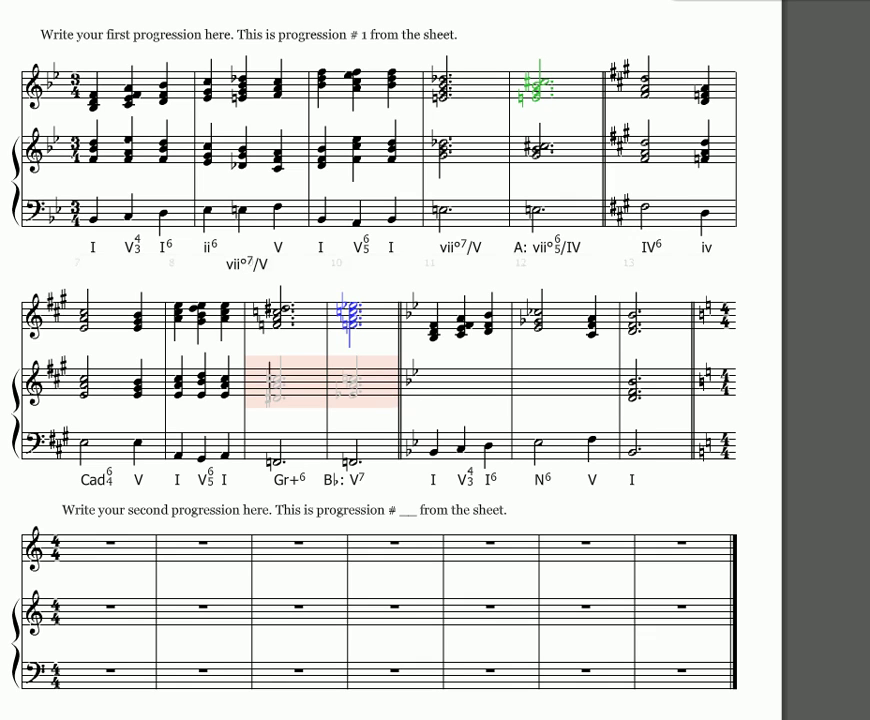
Reveal the middle staff's hidden chords in measures 9 and 10 in black and compare the Gr+6 and V7 spellings.
key(ctrl+v)
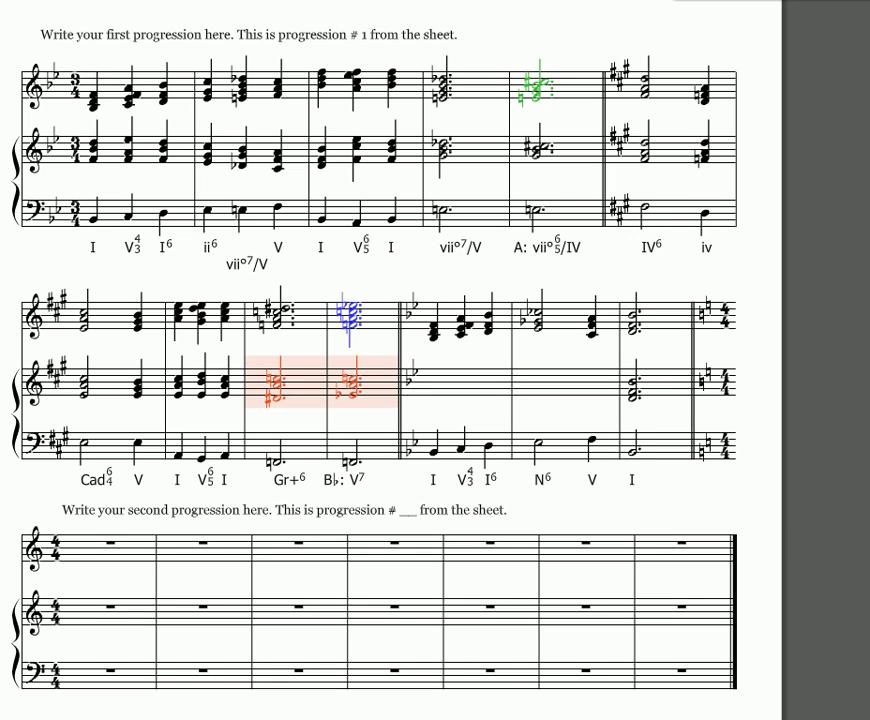
click(775, 519)
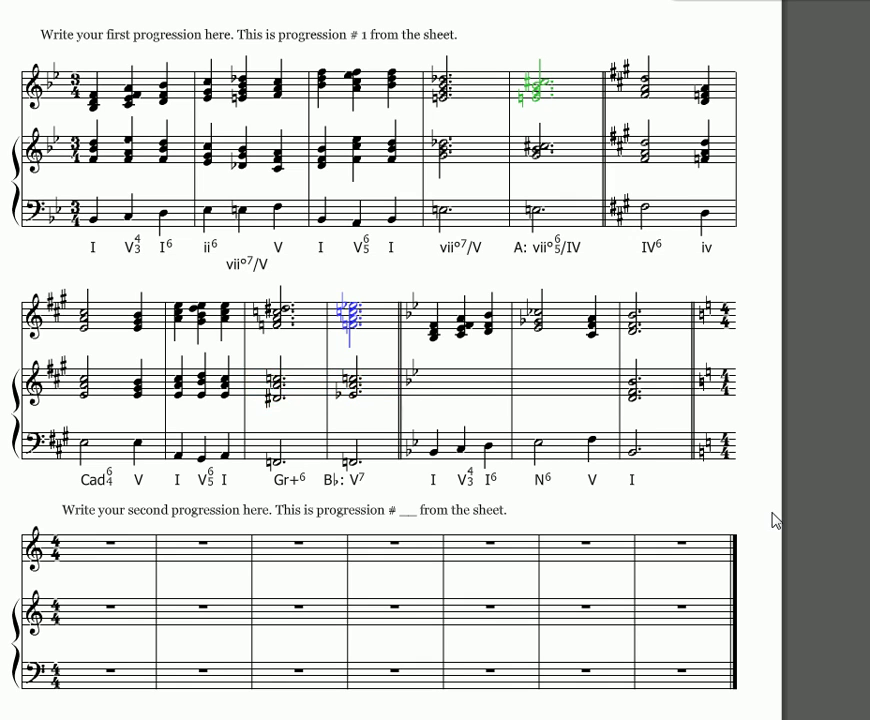
click(276, 388)
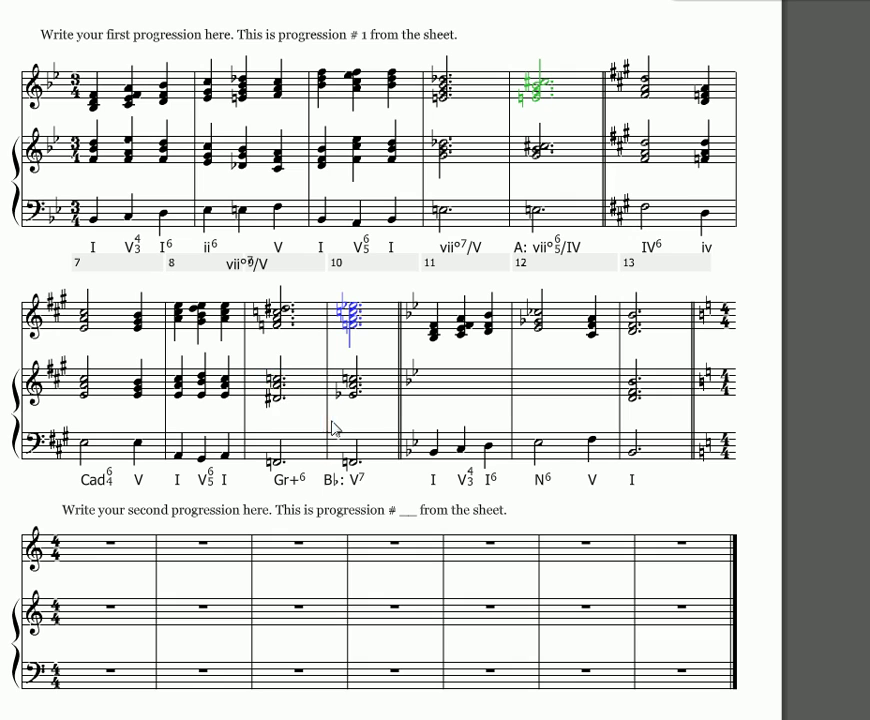
click(283, 391)
click(354, 394)
Color the middle staff's hidden chords in measures 11 and 12 black.
click(507, 399)
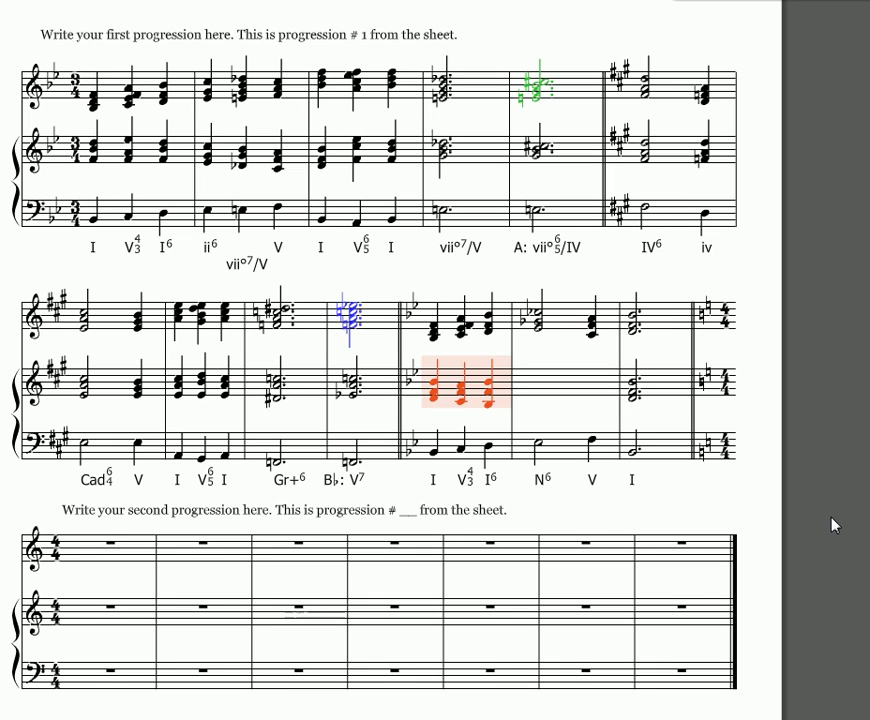
click(763, 581)
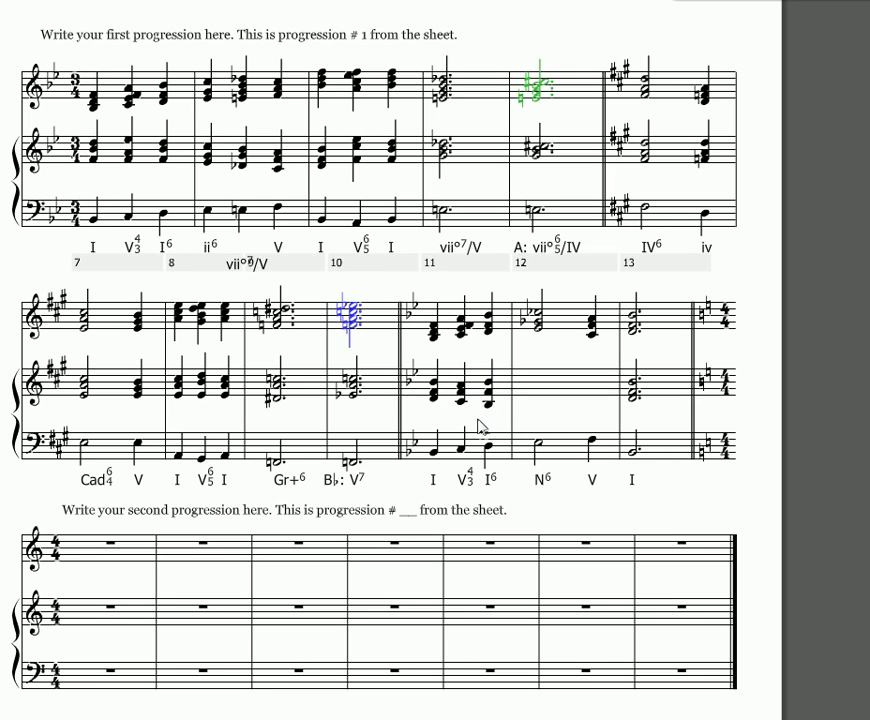
click(462, 389)
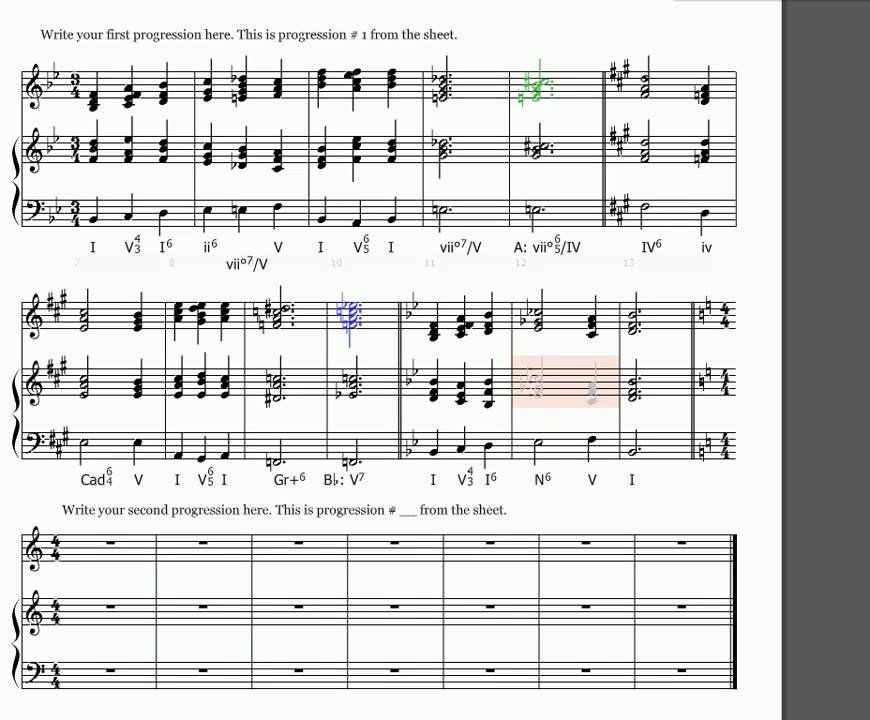
click(530, 378)
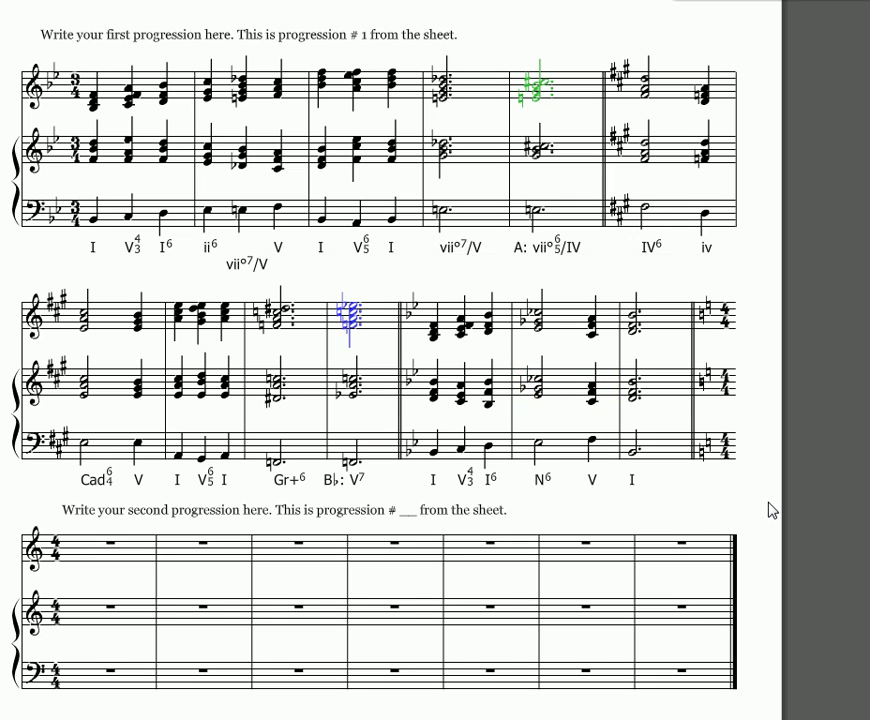